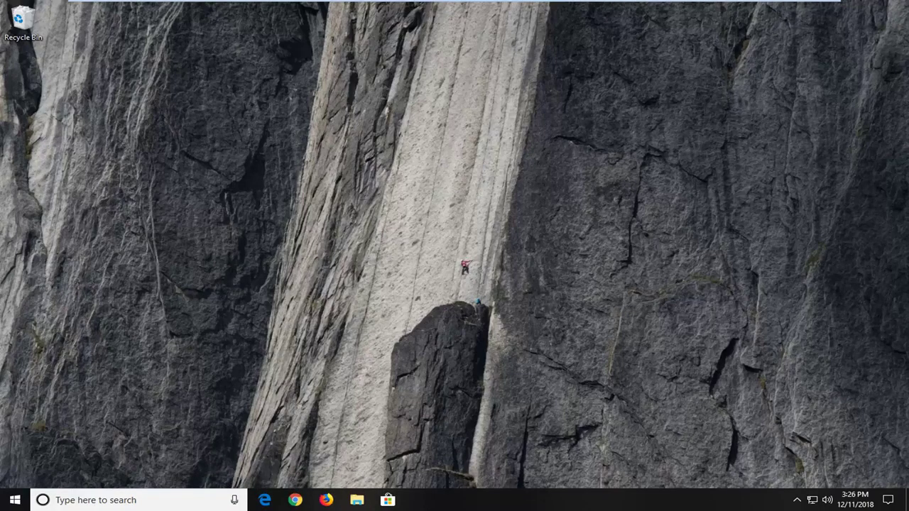
Step: Search Windows for 'system', then dismiss the results
left_click(8, 502)
type("s")
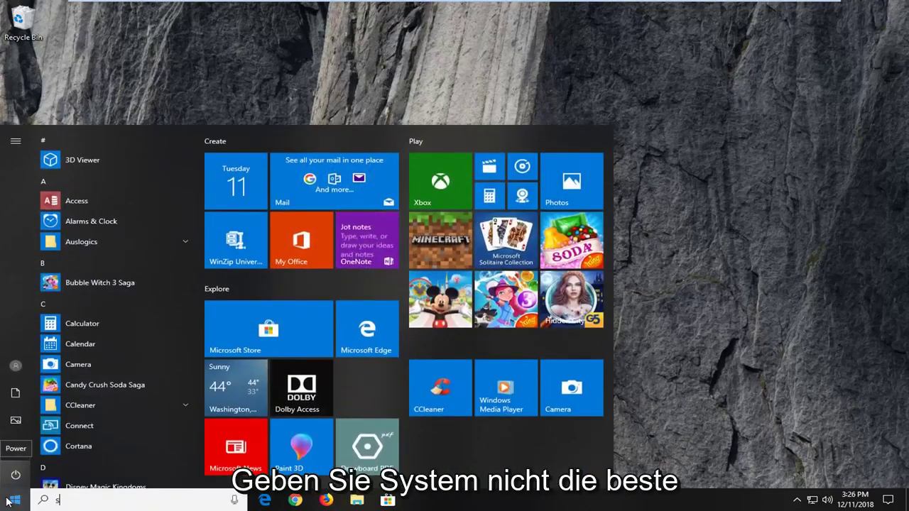
type("ystem")
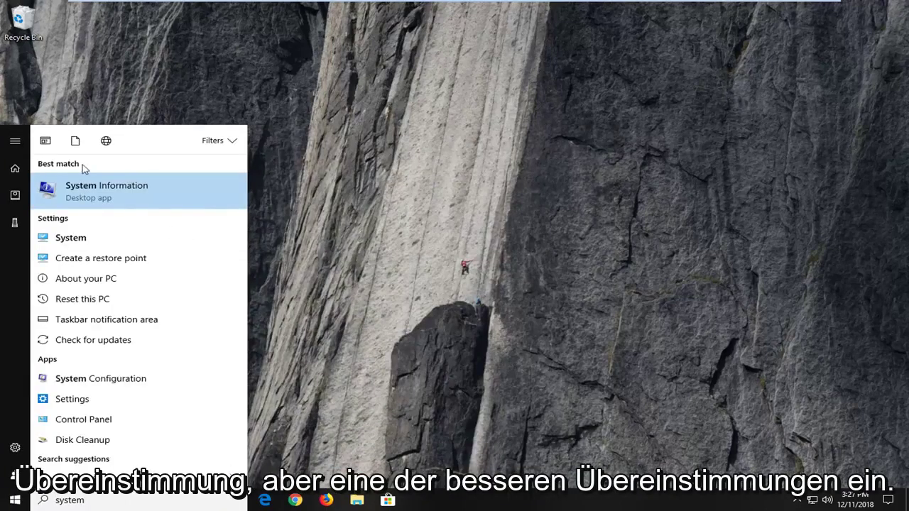
left_click(72, 239)
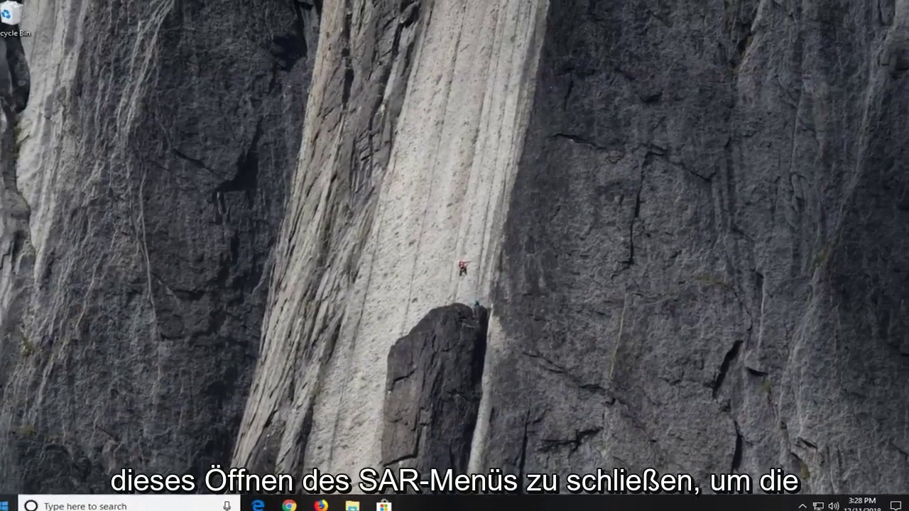
Step: Start the Windows Update troubleshooter from Troubleshoot settings, cancel it, and close Settings
left_click(11, 501)
type("troubleshoot")
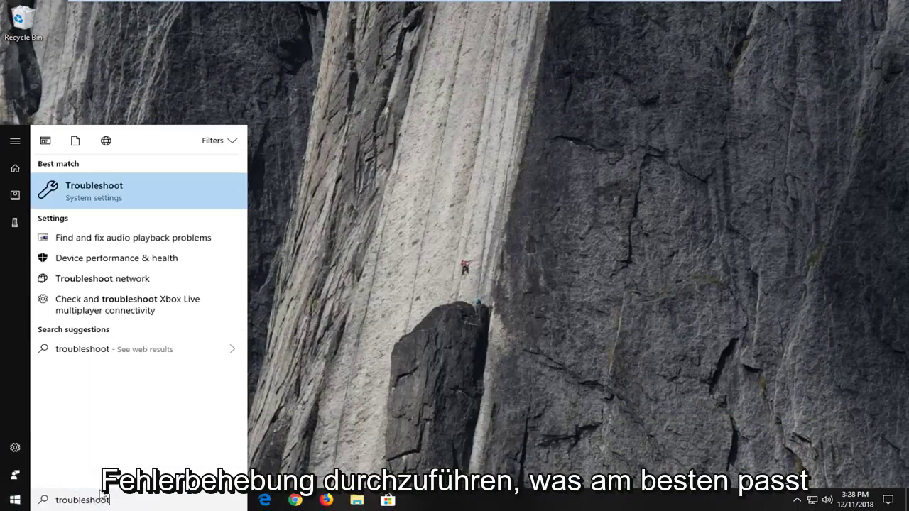
left_click(115, 193)
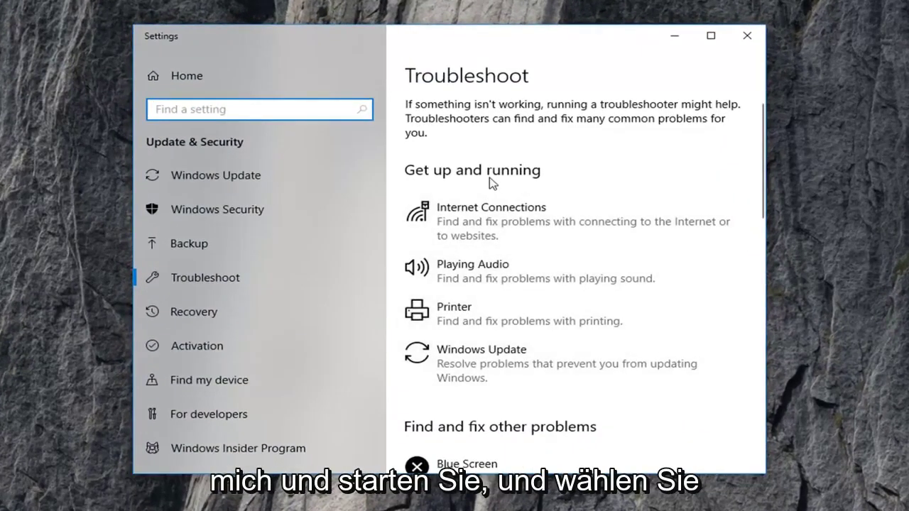
left_click(487, 369)
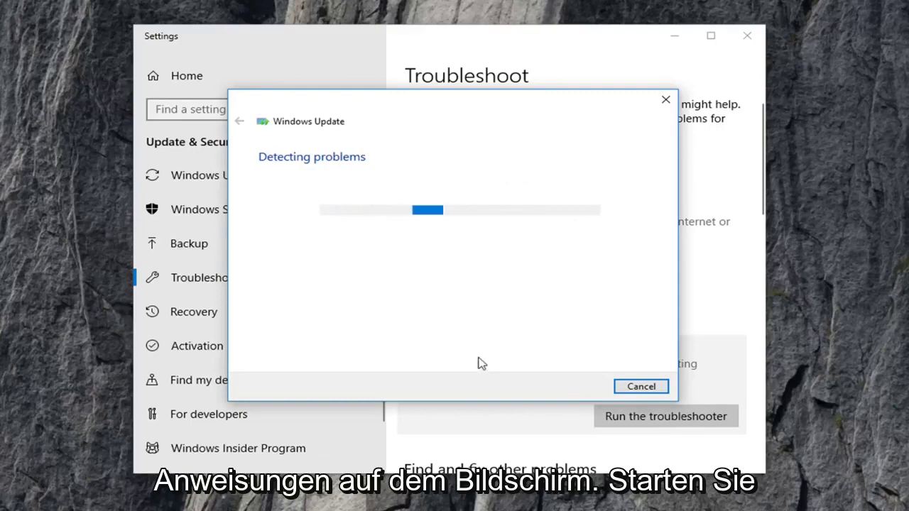
left_click(629, 386)
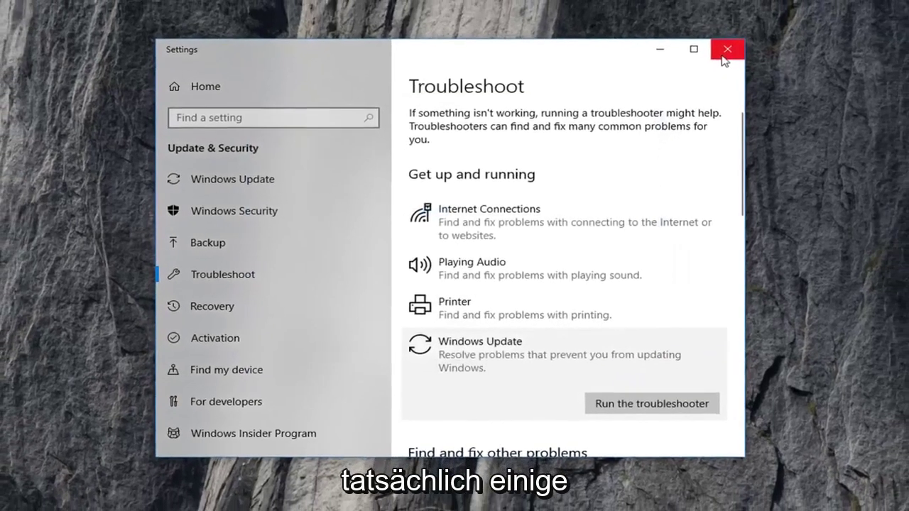
left_click(743, 43)
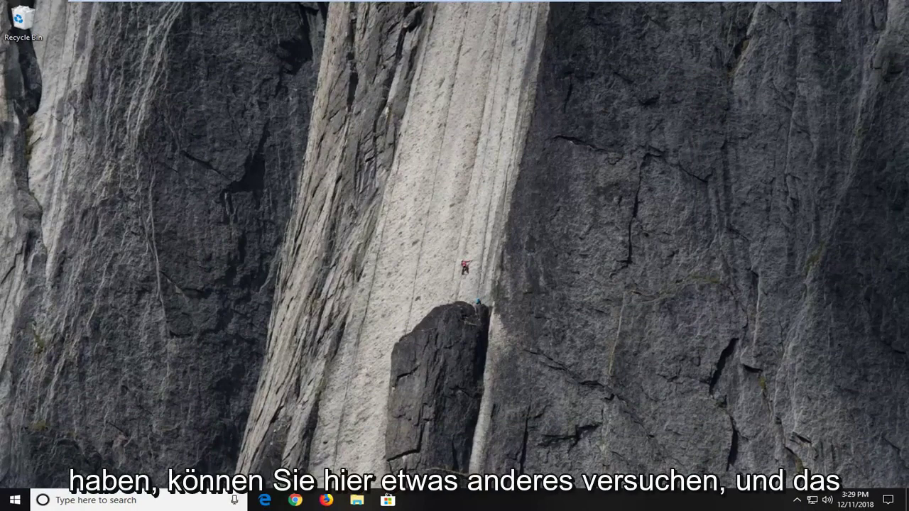
Step: Launch Command Prompt as administrator from the search results, accepting the UAC prompt
left_click(14, 500)
type("dmd")
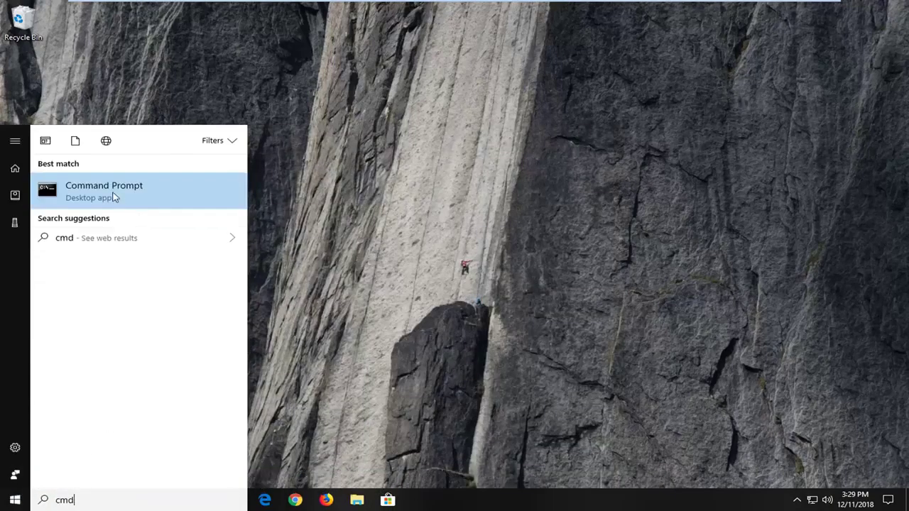
right_click(112, 197)
left_click(147, 205)
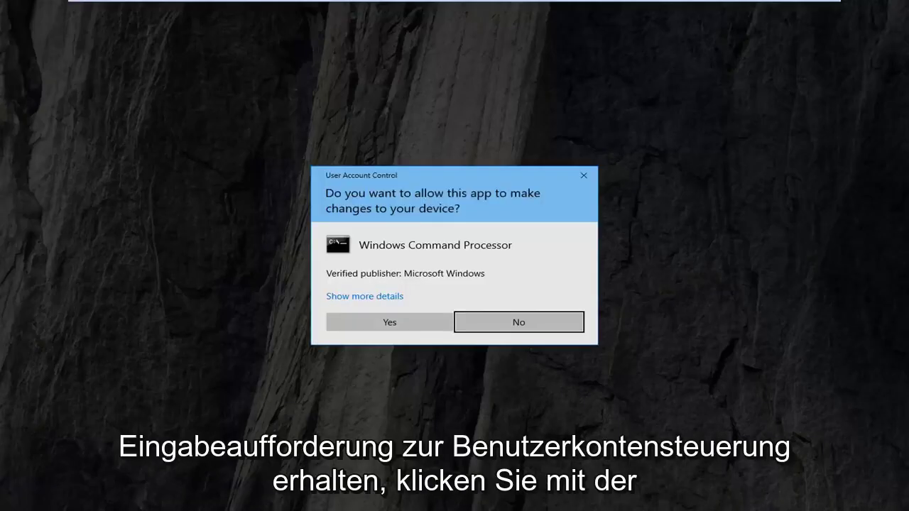
left_click(382, 323)
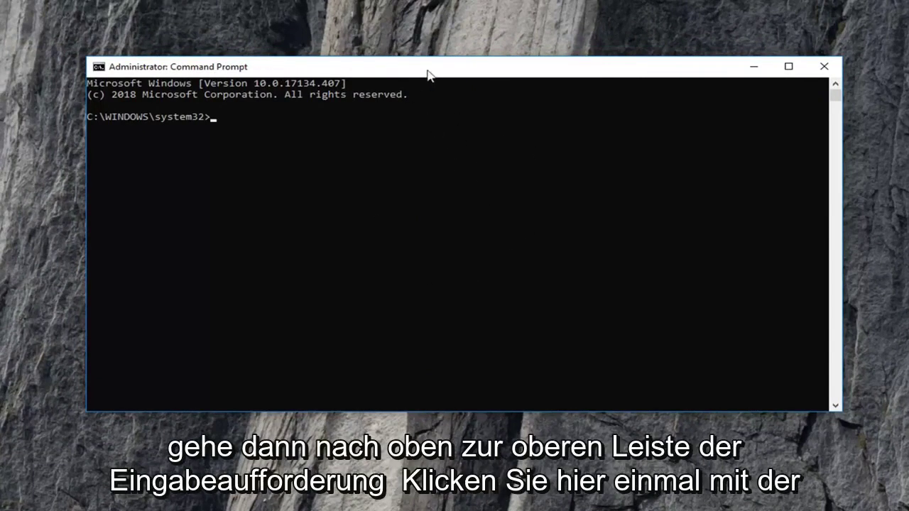
Step: Paste and run the DISM /RestoreHealth command, which returns Error 87
right_click(473, 70)
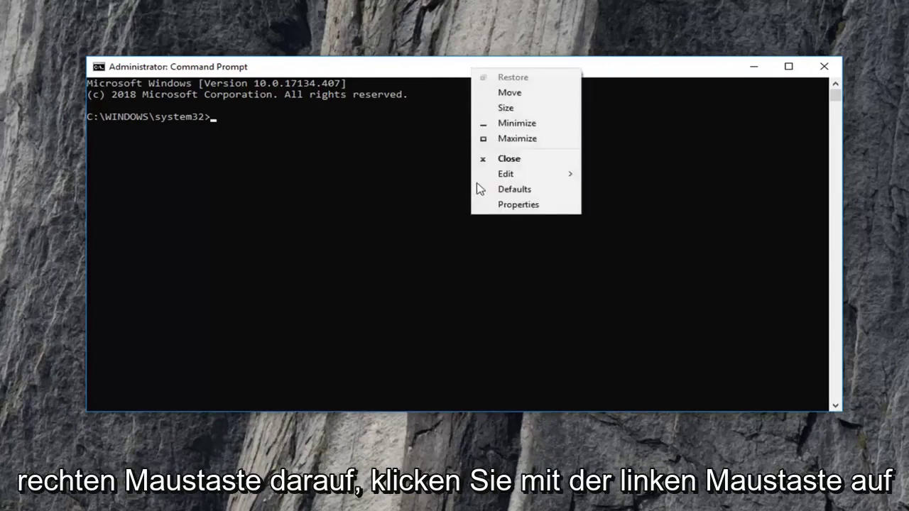
left_click(504, 176)
left_click(628, 206)
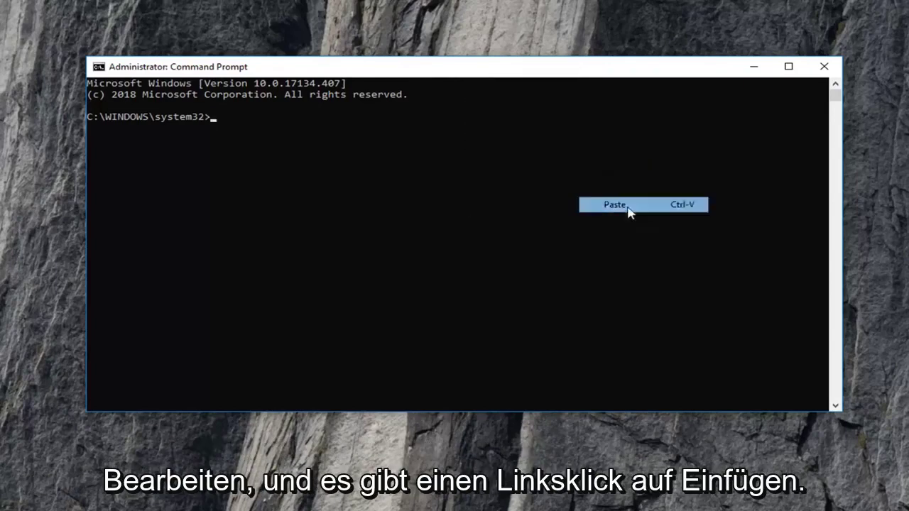
key("Return")
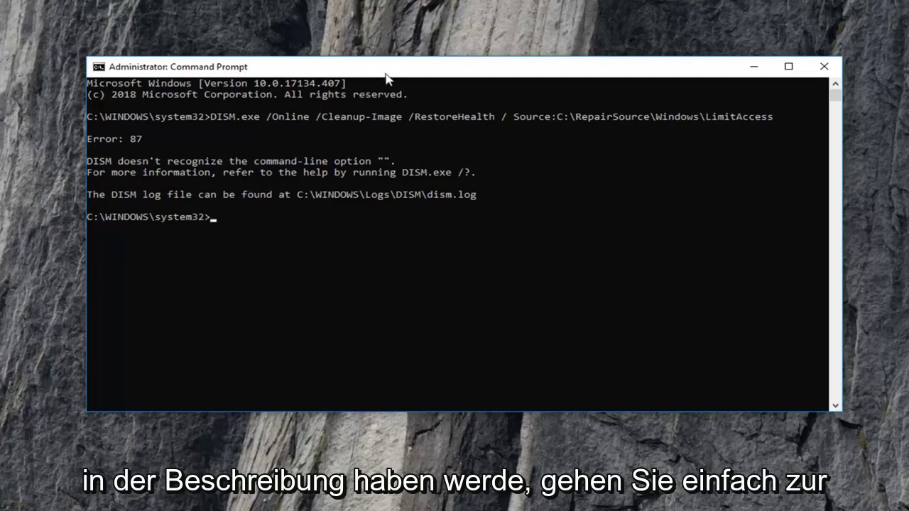
Step: Paste and run sfc /scannow, then minimize the Command Prompt while the scan runs
right_click(440, 70)
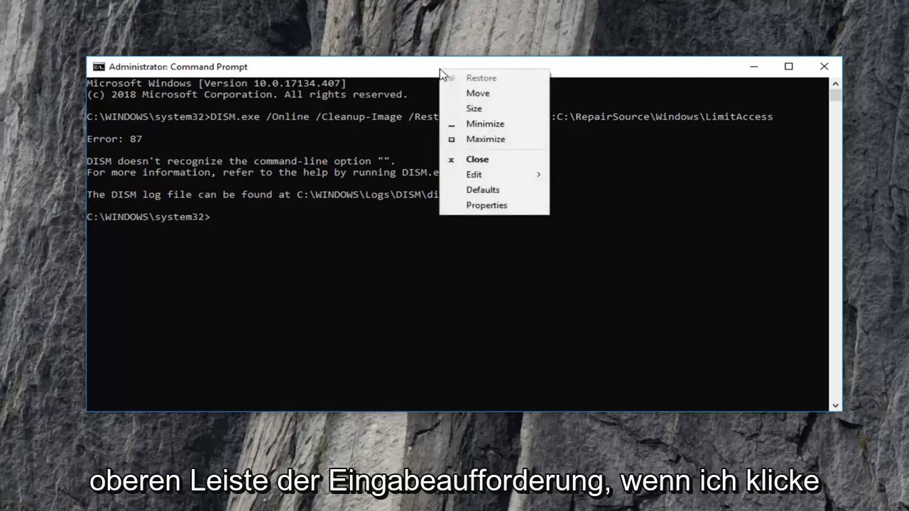
left_click(471, 176)
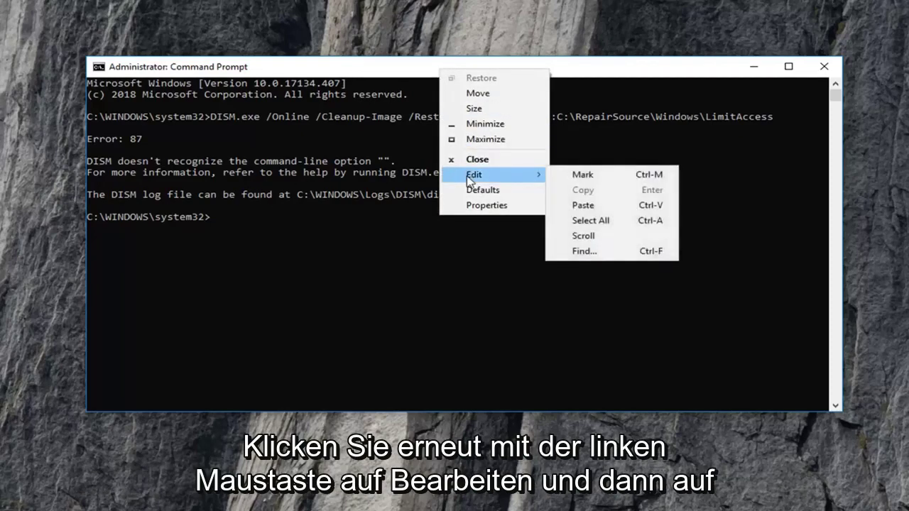
left_click(593, 206)
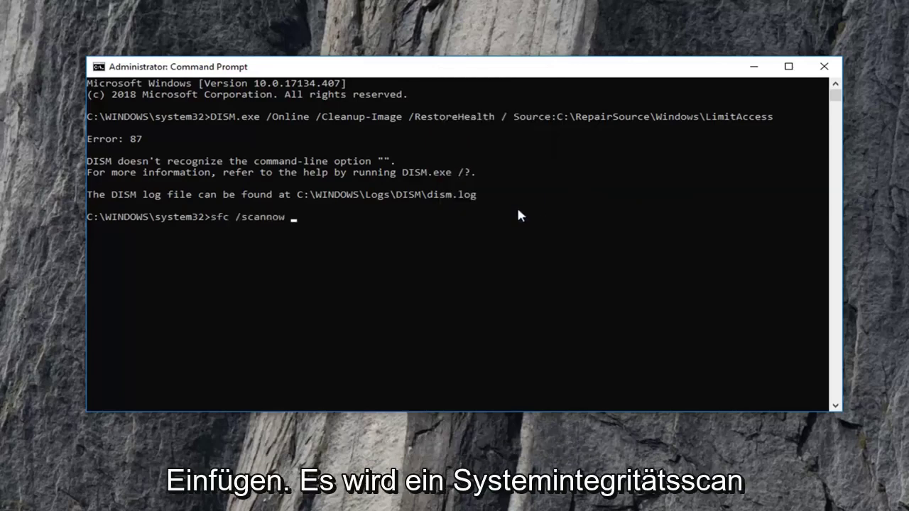
key("Return")
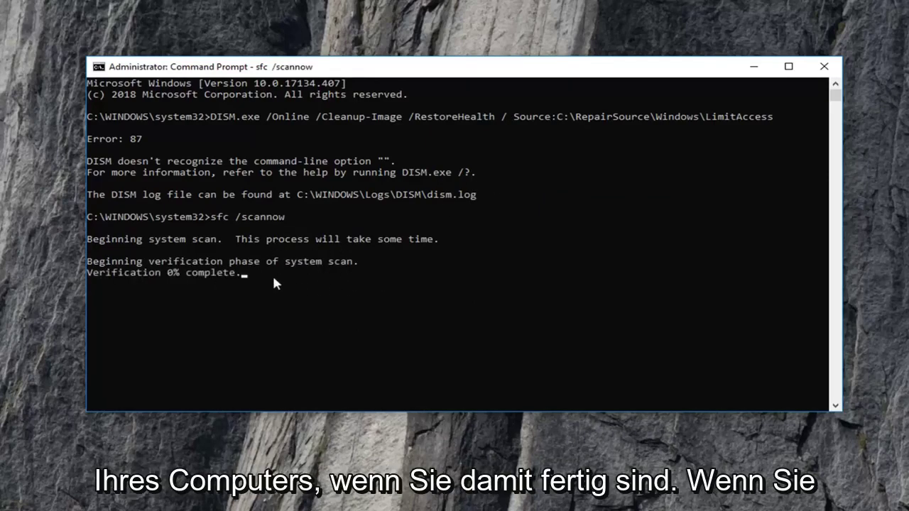
left_click(753, 68)
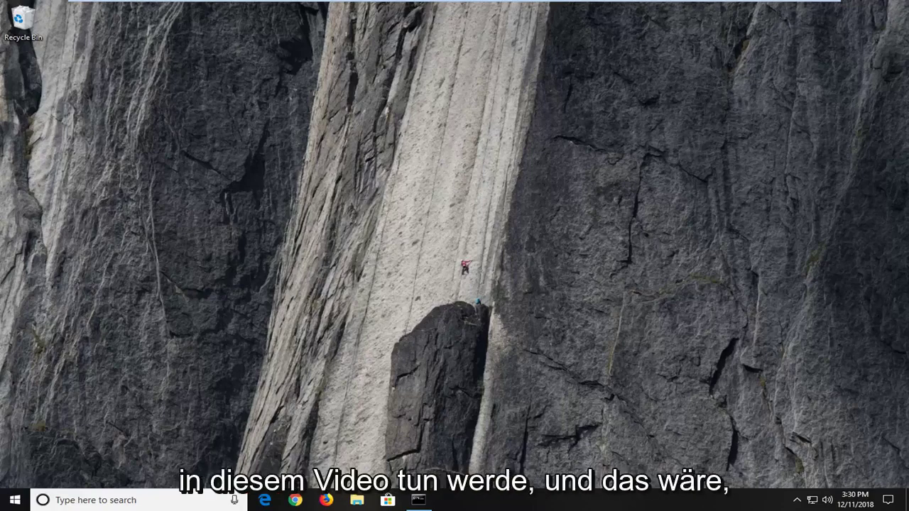
Step: Open the Region & language settings via a 'region' search, leaving it unpinned
left_click(10, 502)
type("region")
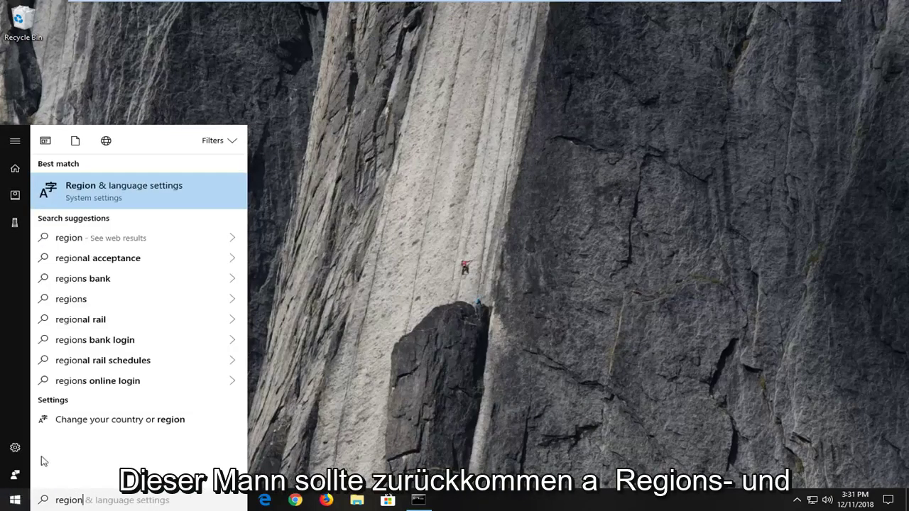
left_click(108, 189)
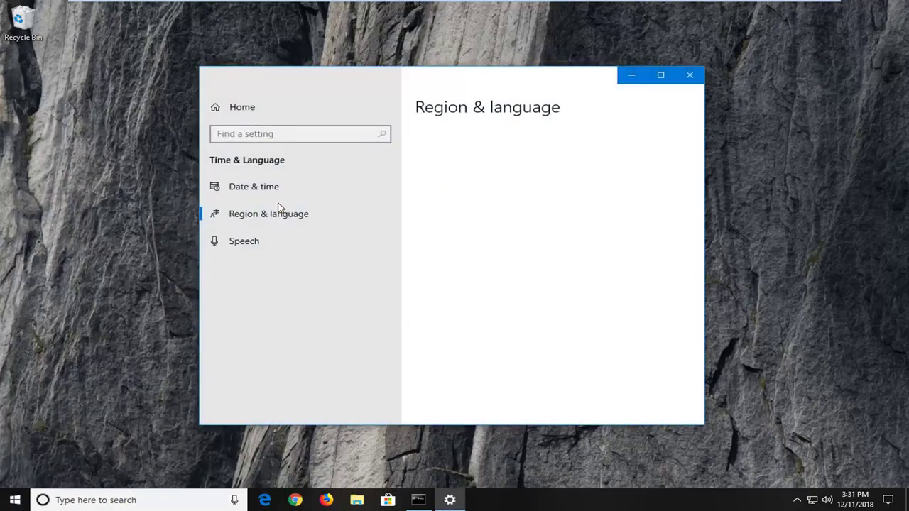
right_click(277, 206)
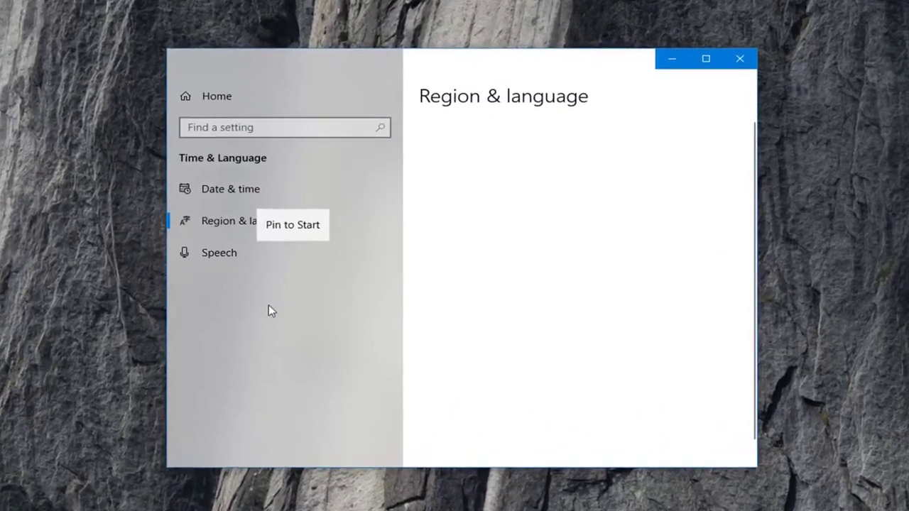
left_click(272, 301)
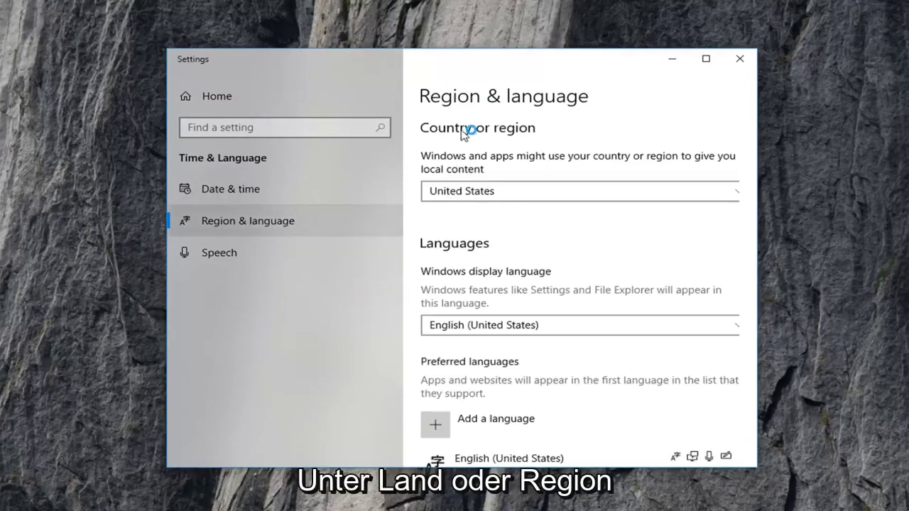
Step: Confirm United States stays the country and English (United States) the display language
left_click(448, 192)
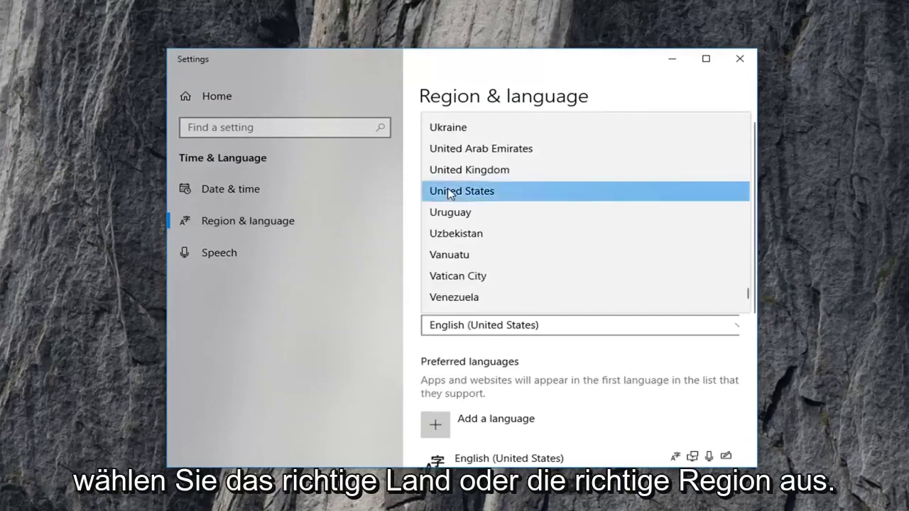
left_click(560, 97)
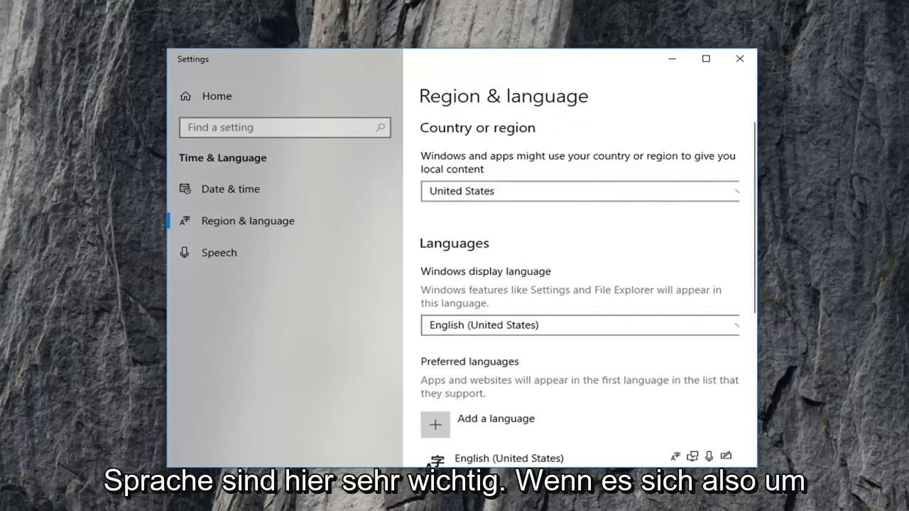
scroll(600, 229, "down", 3)
scroll(538, 263, "up", 3)
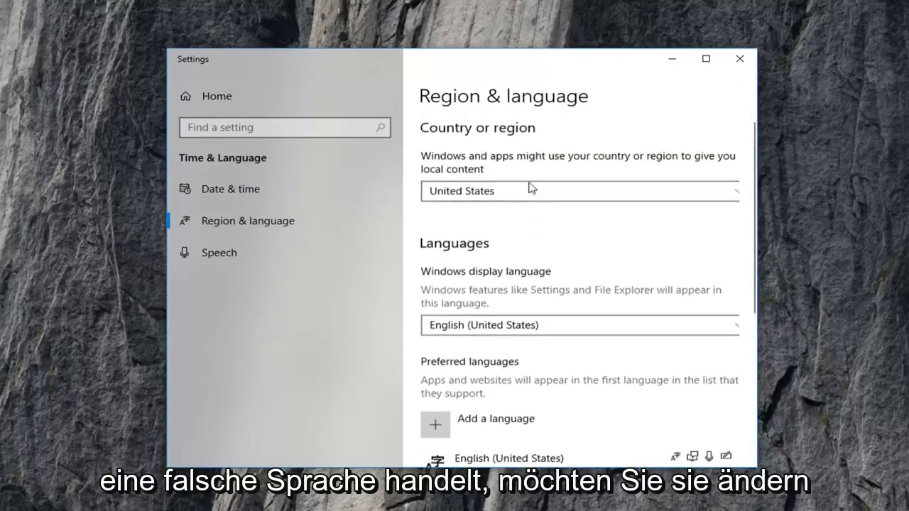
scroll(511, 338, "down", 1)
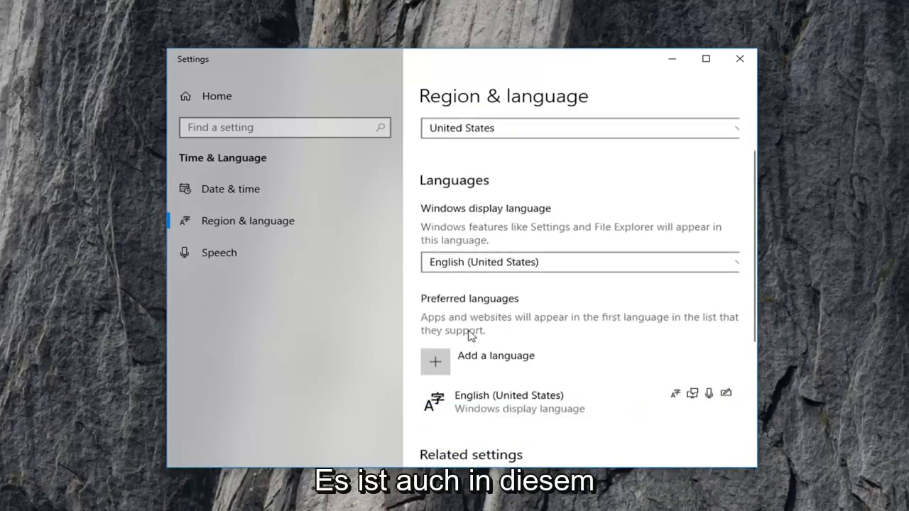